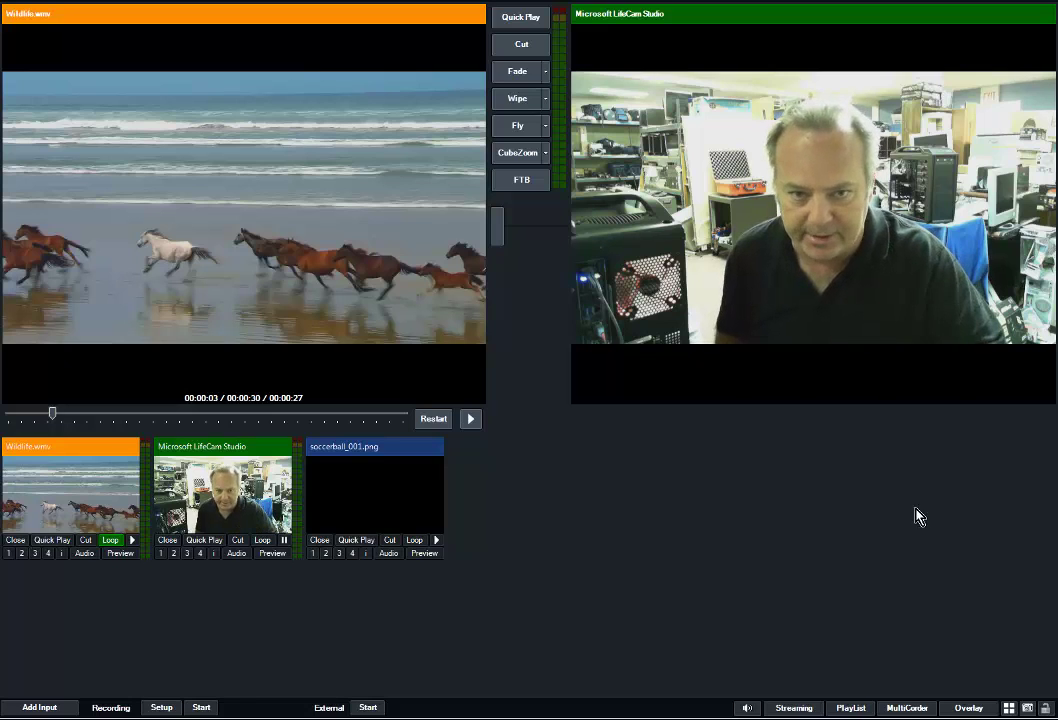
Put the soccerball_001.png sequence in preview and rewind it to its first frame.
{"action": "left_click", "coordinate": [395, 505]}
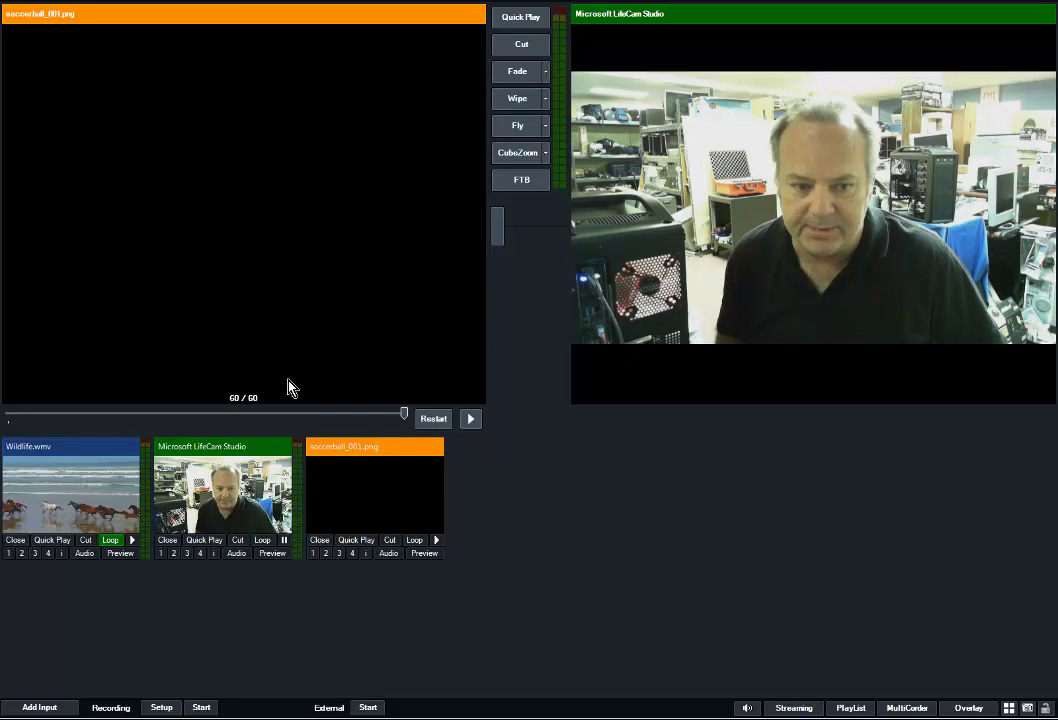
{"action": "left_click_drag", "start_coordinate": [406, 420], "coordinate": [3, 422]}
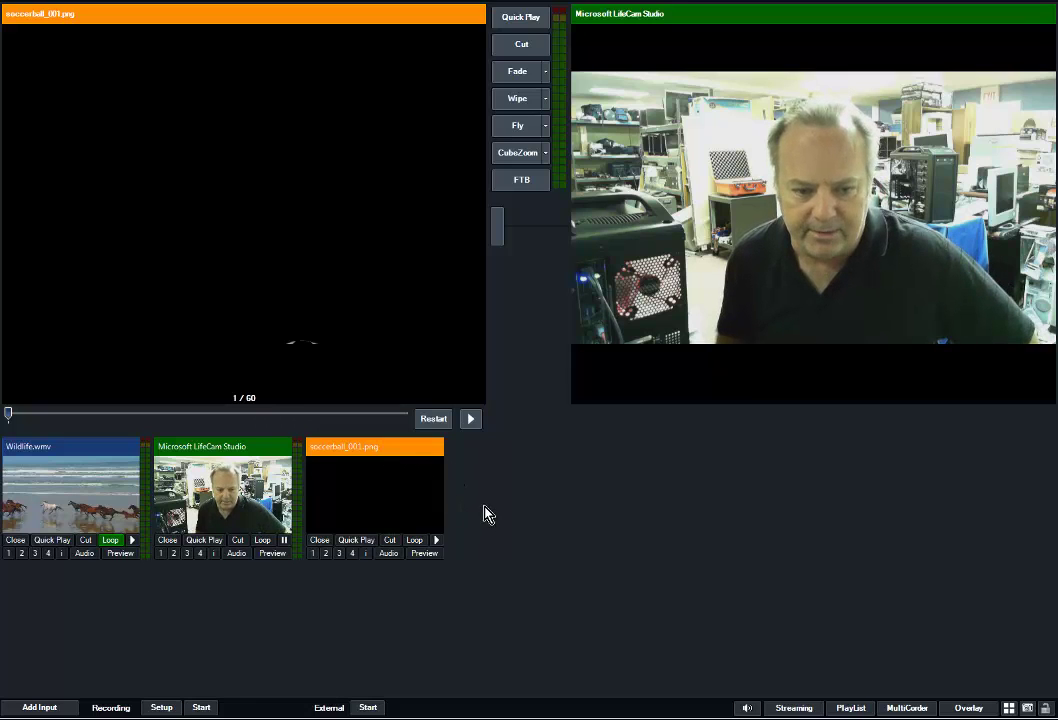
Put Wildlife.wmv in preview and switch between it and the camera using the soccer ball sequence as a stinger on overlay 4.
{"action": "left_click", "coordinate": [99, 515]}
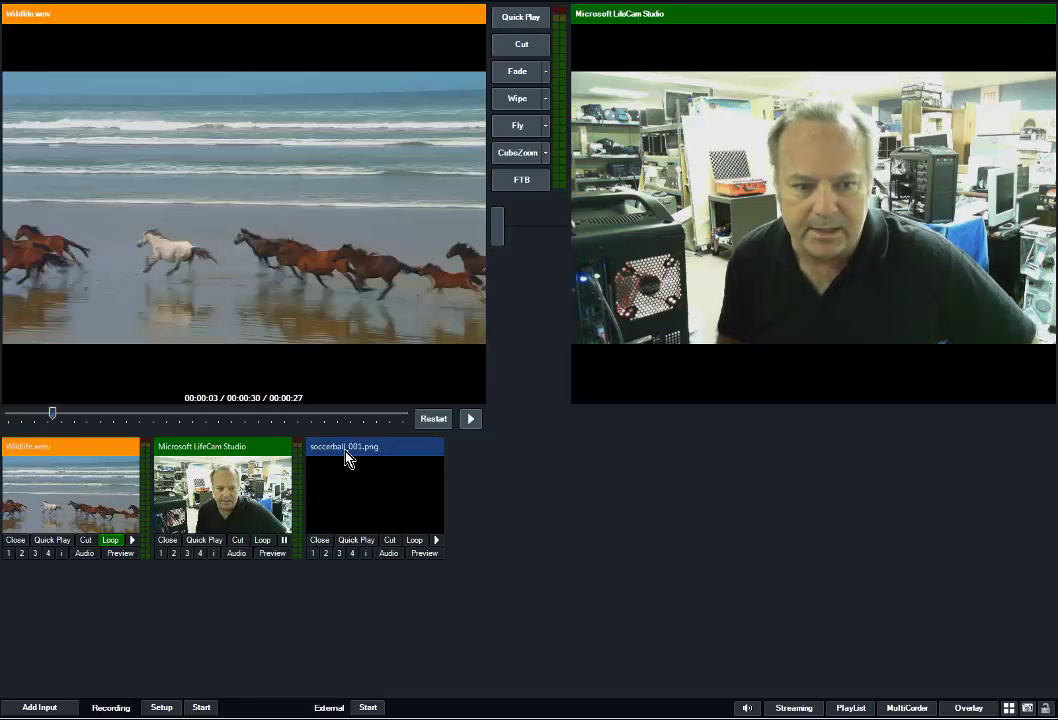
{"action": "left_click", "coordinate": [352, 553]}
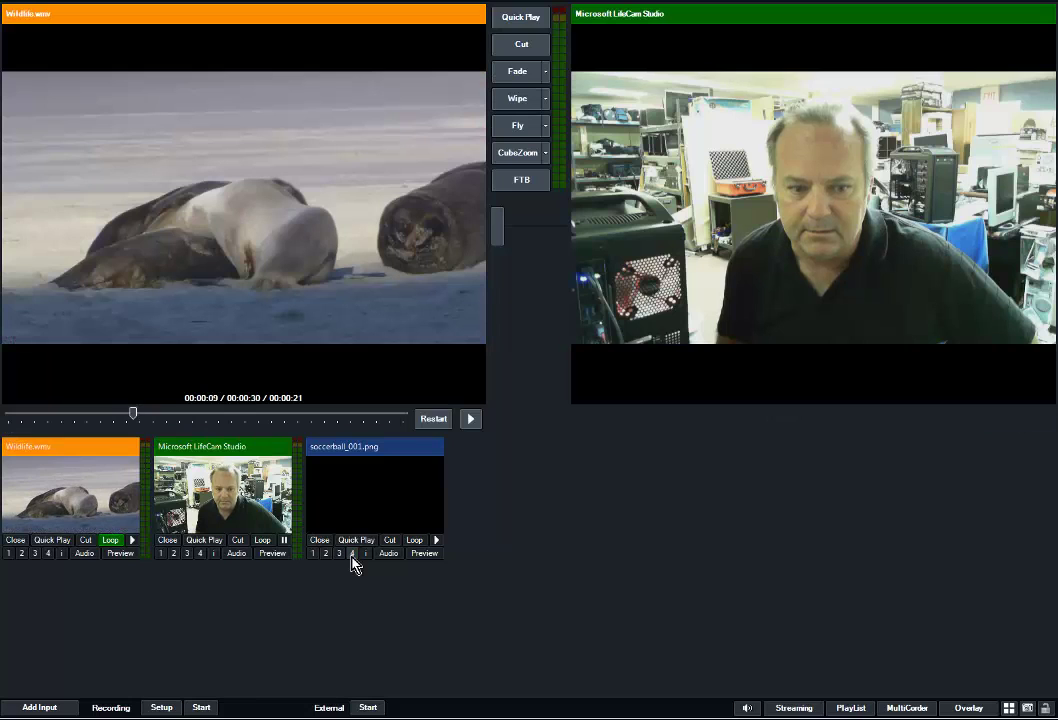
{"action": "left_click", "coordinate": [352, 555]}
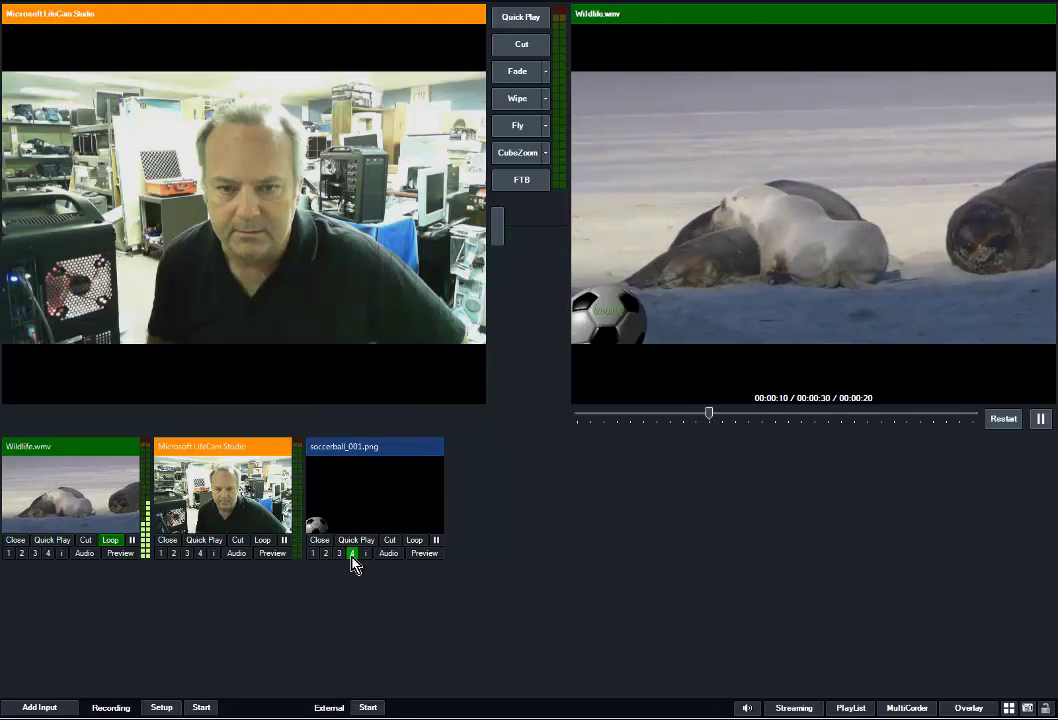
{"action": "left_click", "coordinate": [352, 553]}
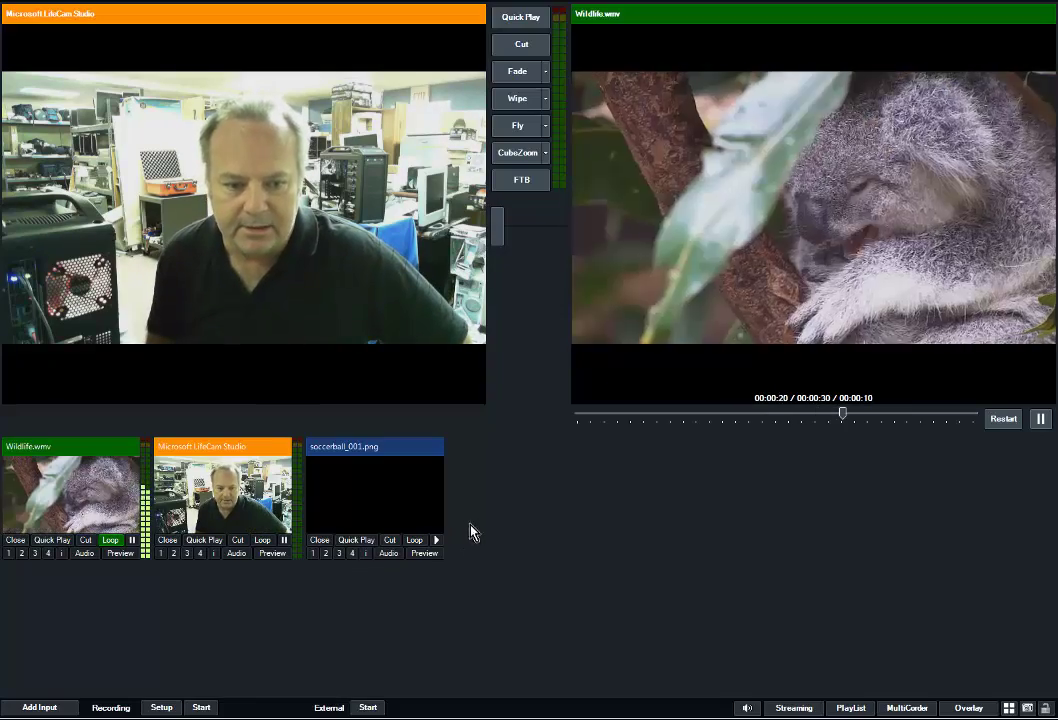
Remove the existing soccerball_001.png input and add M:\soccer2\soccerball_001.png again as an image sequence.
{"action": "left_click", "coordinate": [324, 543]}
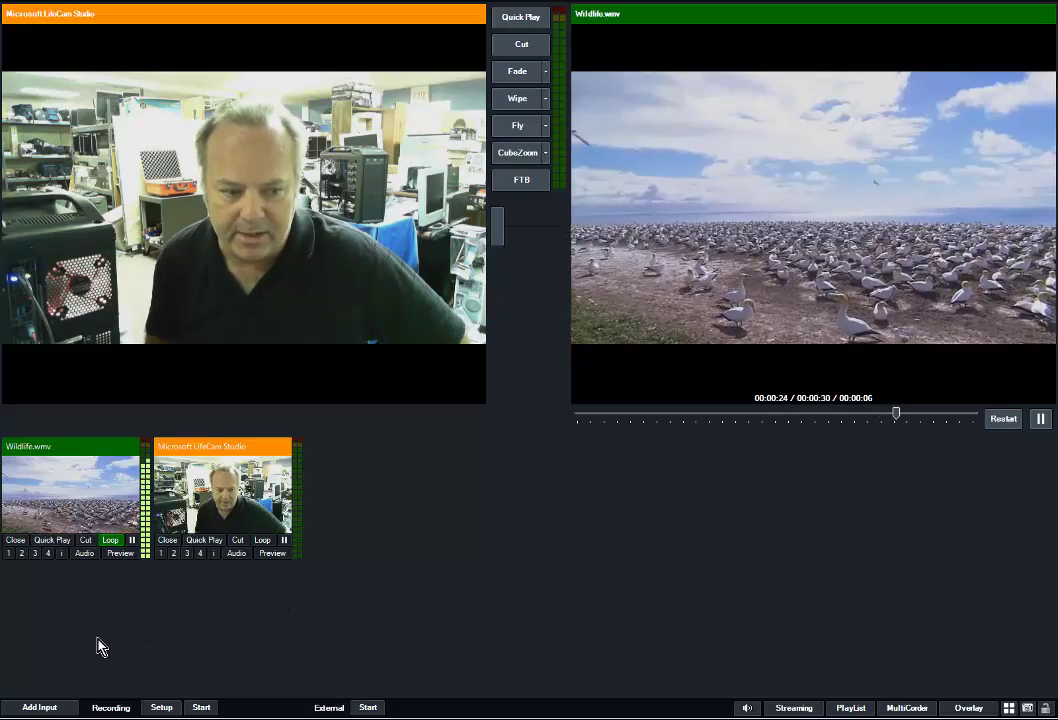
{"action": "left_click", "coordinate": [35, 707]}
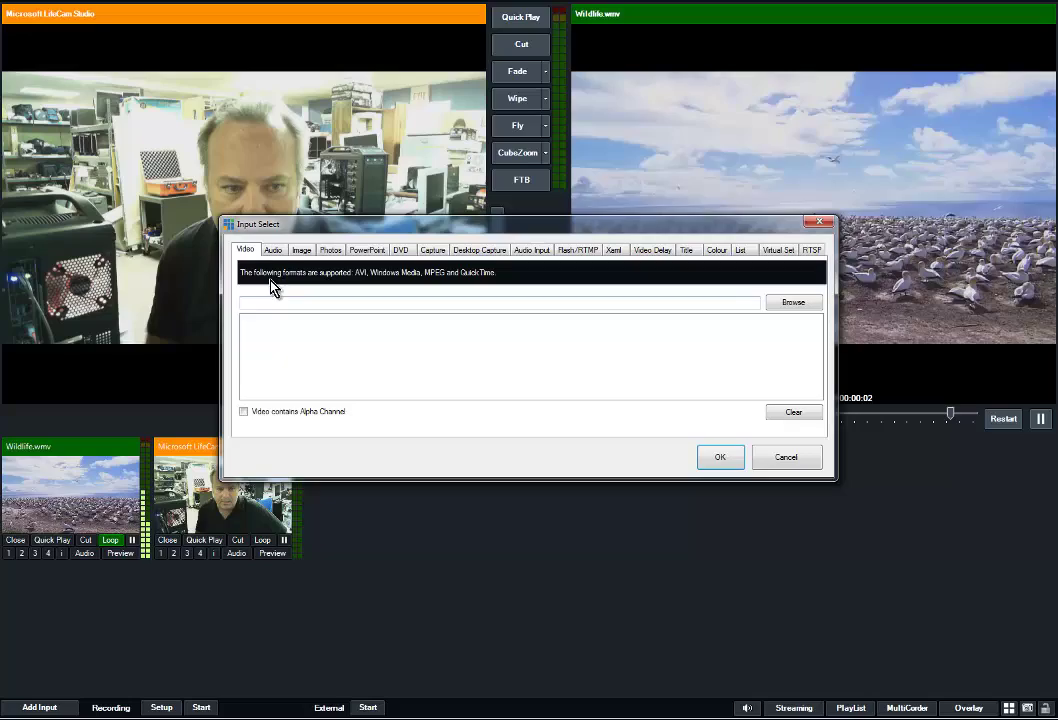
{"action": "left_click", "coordinate": [302, 251]}
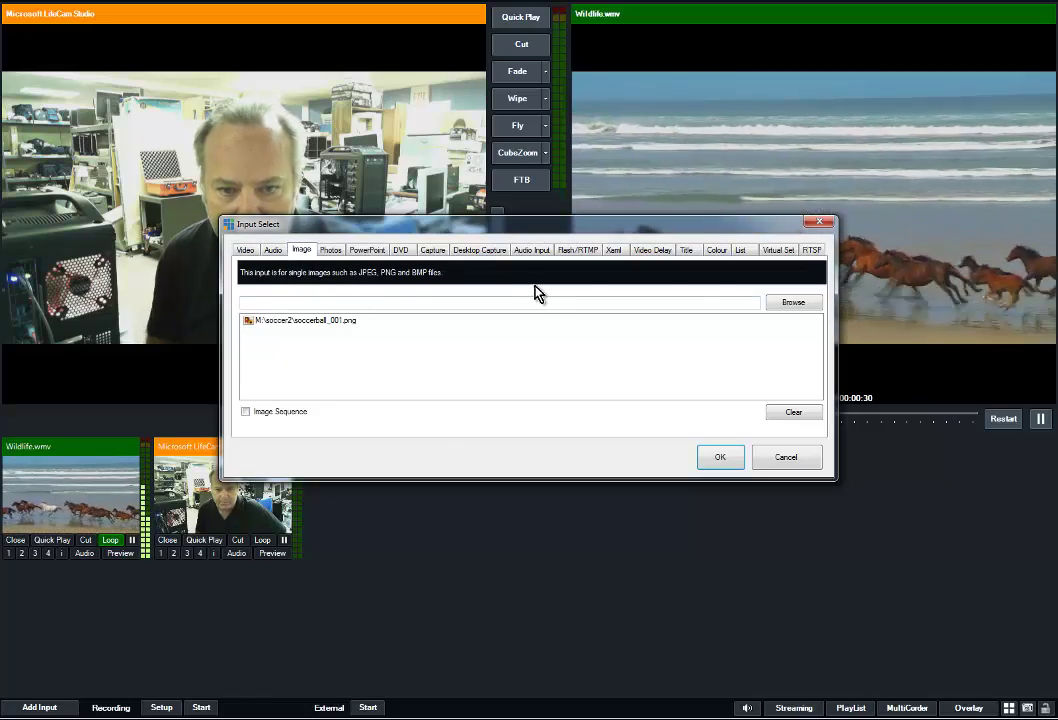
{"action": "left_click", "coordinate": [783, 307]}
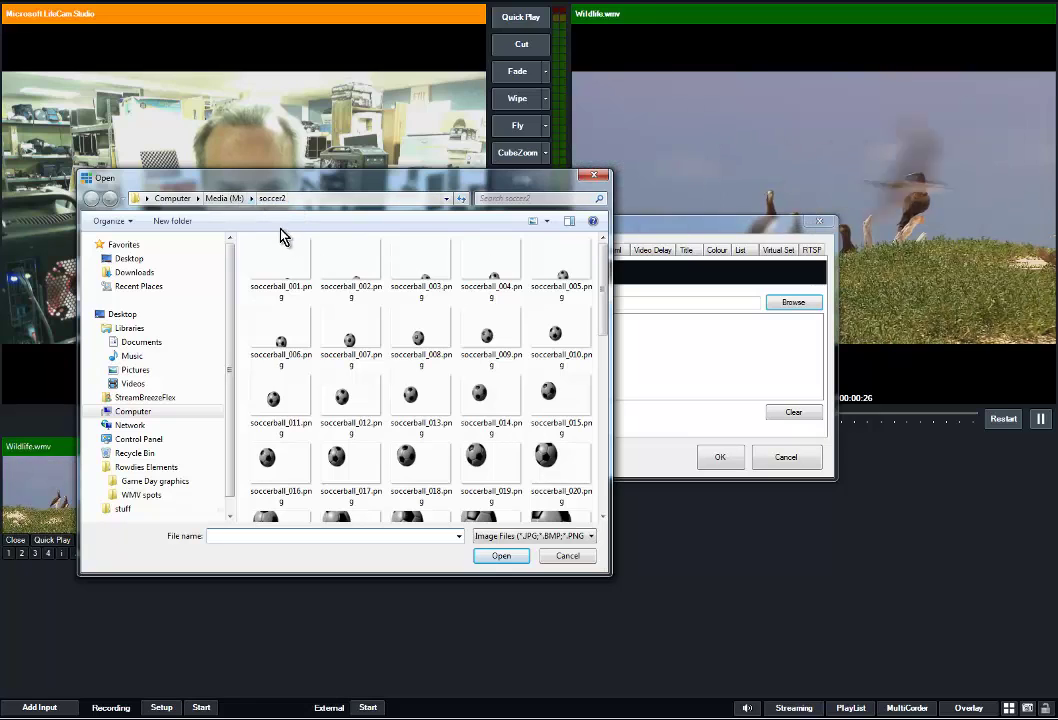
{"action": "left_click", "coordinate": [287, 268]}
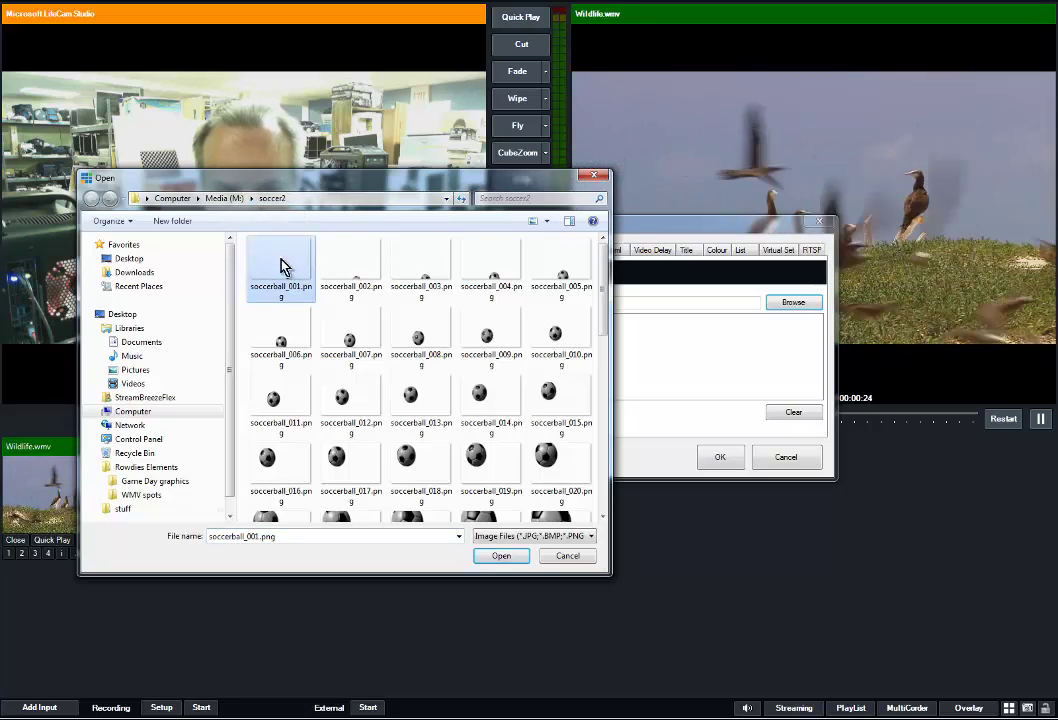
{"action": "left_click", "coordinate": [502, 556]}
{"action": "left_click", "coordinate": [246, 412]}
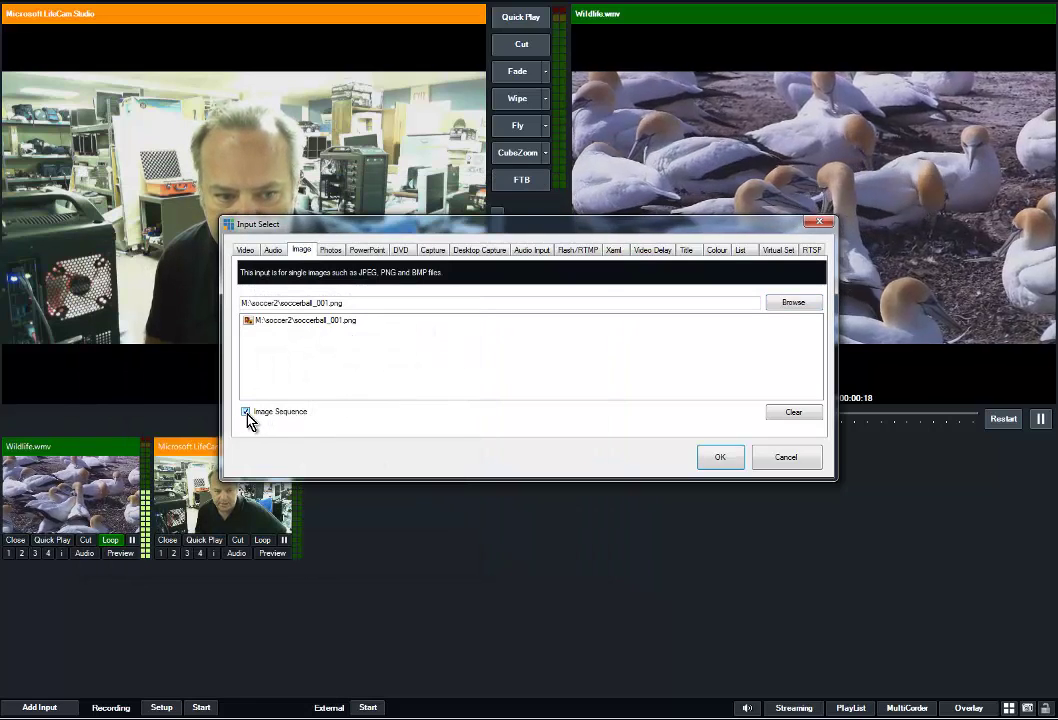
{"action": "left_click", "coordinate": [713, 460]}
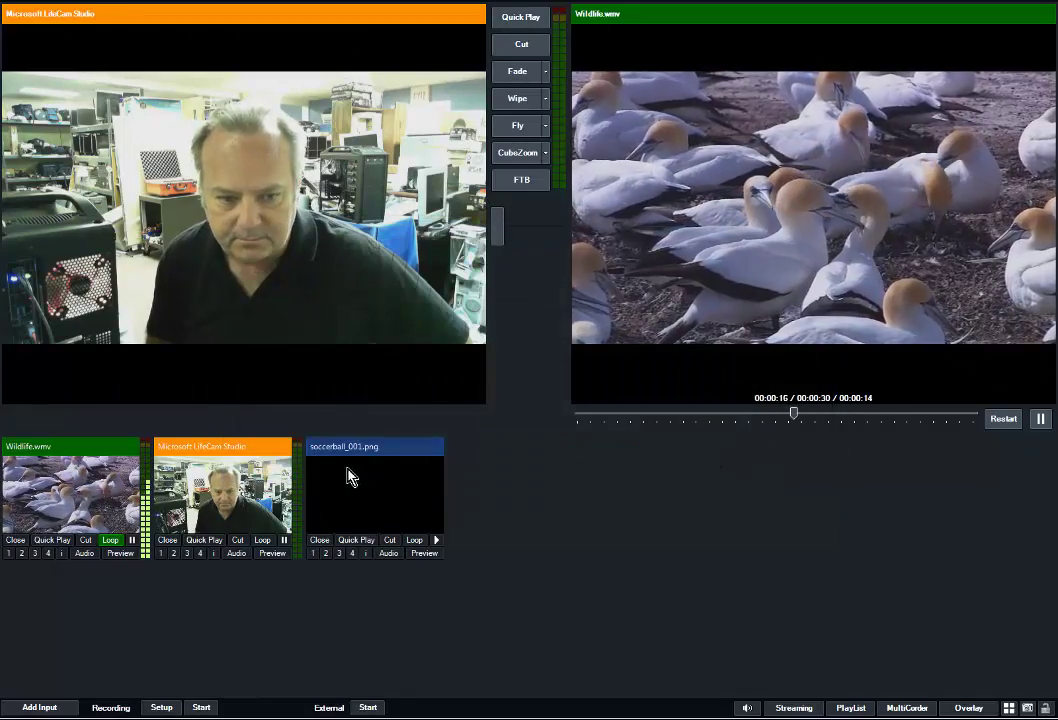
Set the soccerball_001.png input's aspect ratio to Widescreen, checking it on a mid-sequence frame, and rewind the sequence to its first frame.
{"action": "left_click", "coordinate": [380, 495]}
{"action": "left_click_drag", "start_coordinate": [7, 413], "coordinate": [208, 405]}
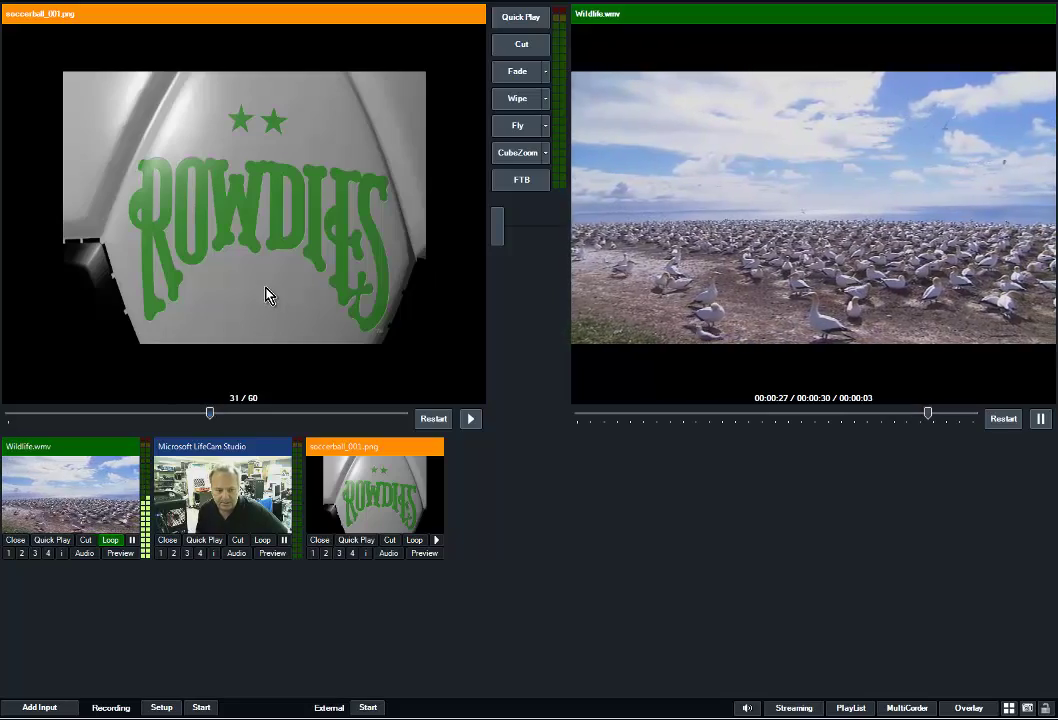
{"action": "left_click", "coordinate": [308, 403]}
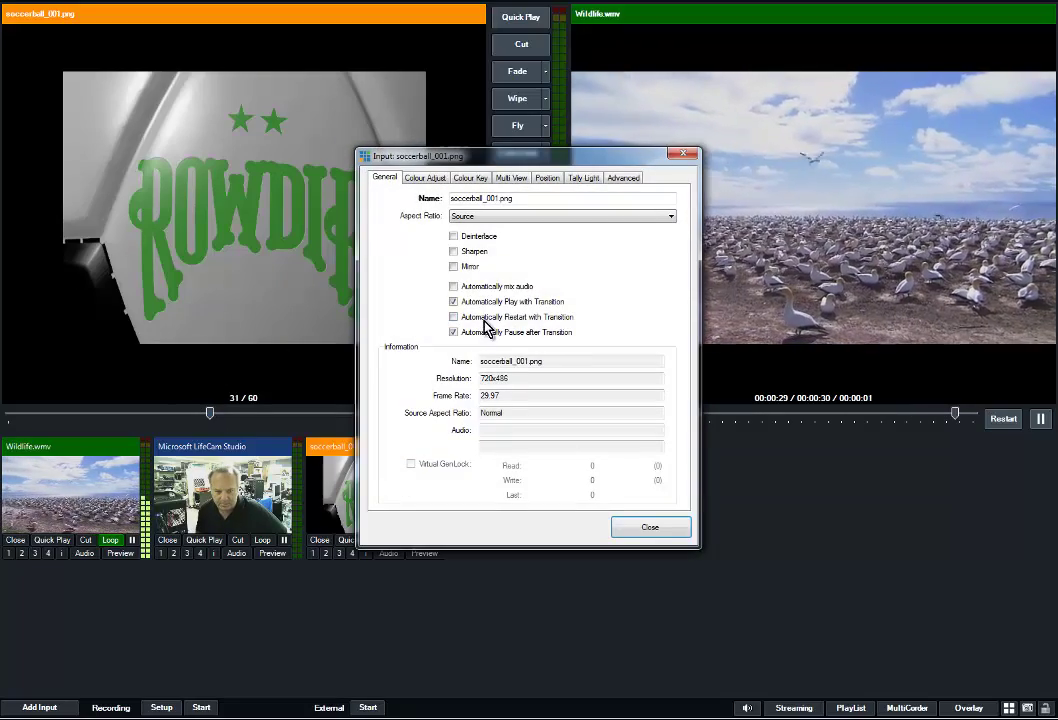
{"action": "left_click", "coordinate": [484, 217]}
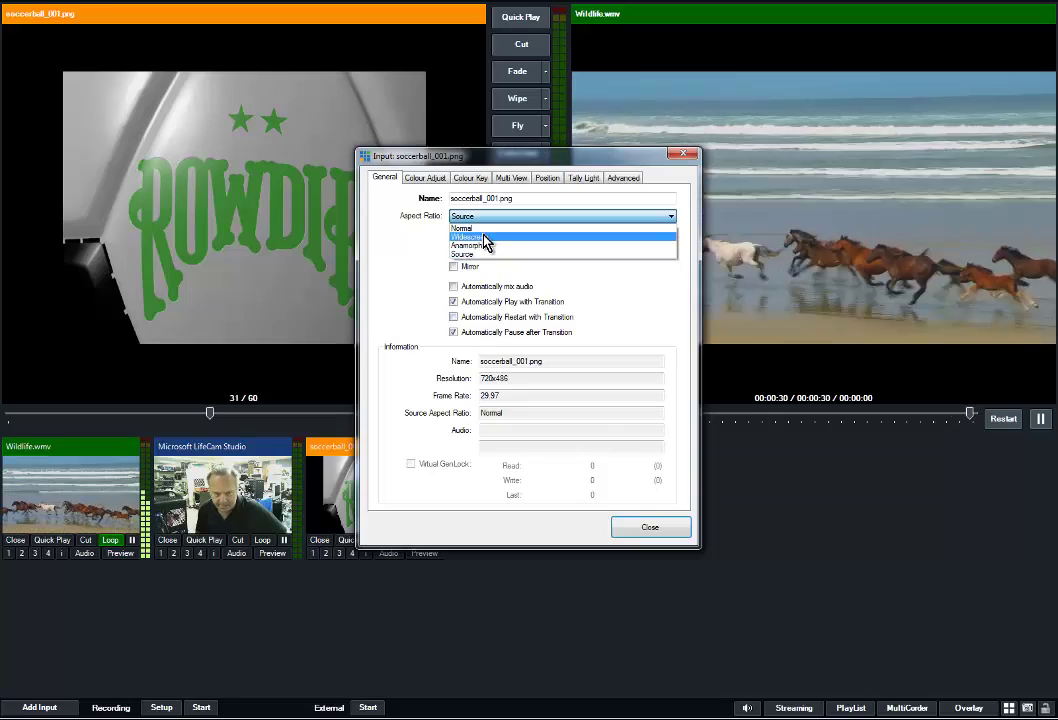
{"action": "left_click", "coordinate": [486, 238]}
{"action": "left_click", "coordinate": [650, 527]}
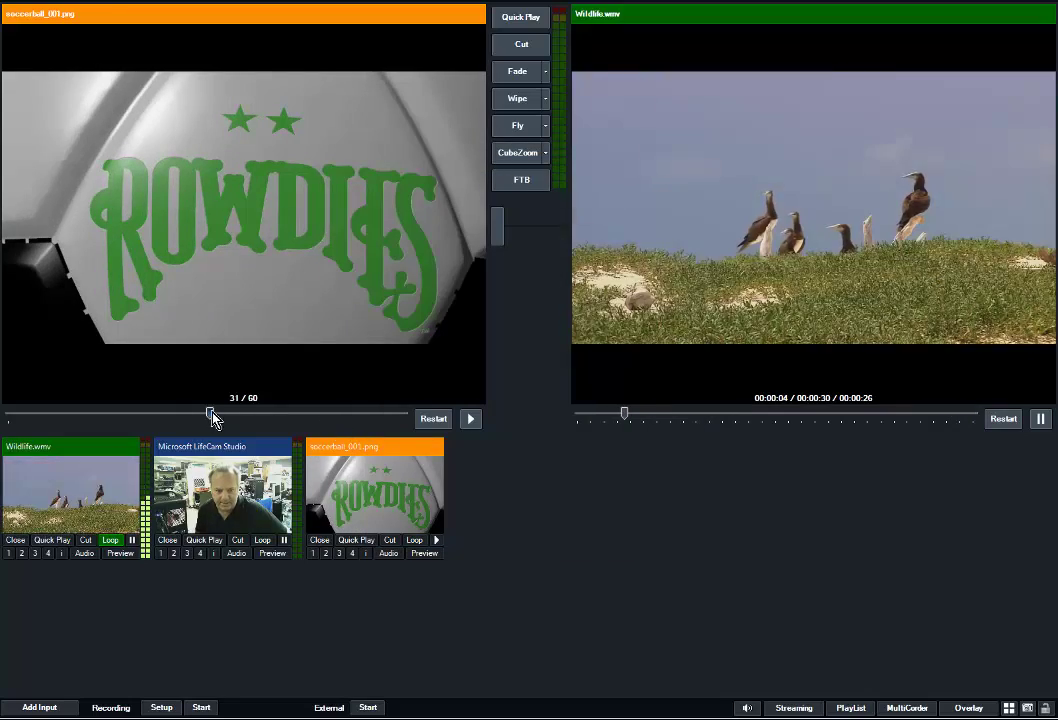
{"action": "left_click_drag", "start_coordinate": [210, 414], "coordinate": [8, 418]}
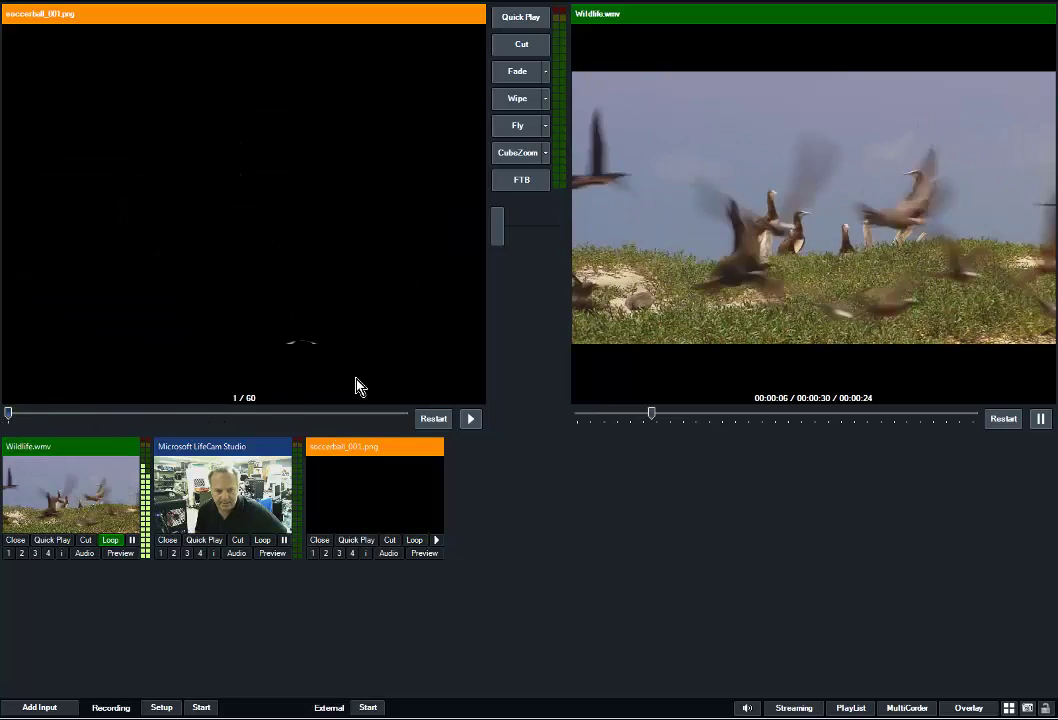
Open the overlay settings for overlay number 4.
{"action": "left_click", "coordinate": [968, 708]}
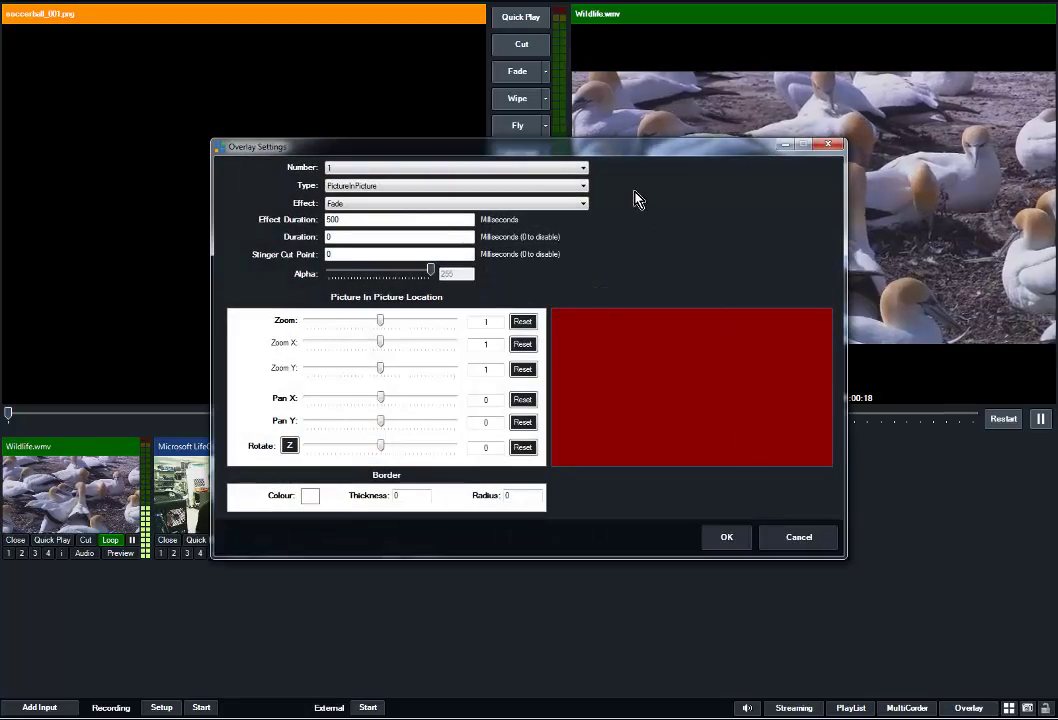
{"action": "left_click_drag", "start_coordinate": [553, 155], "coordinate": [621, 188]}
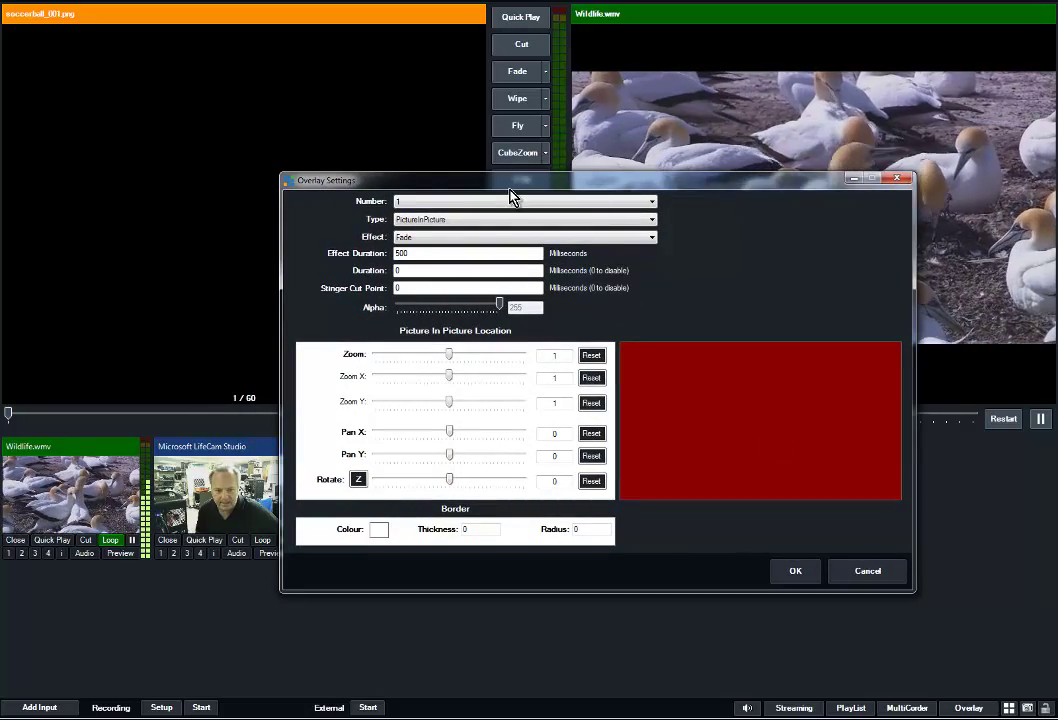
{"action": "left_click_drag", "start_coordinate": [509, 187], "coordinate": [595, 167]}
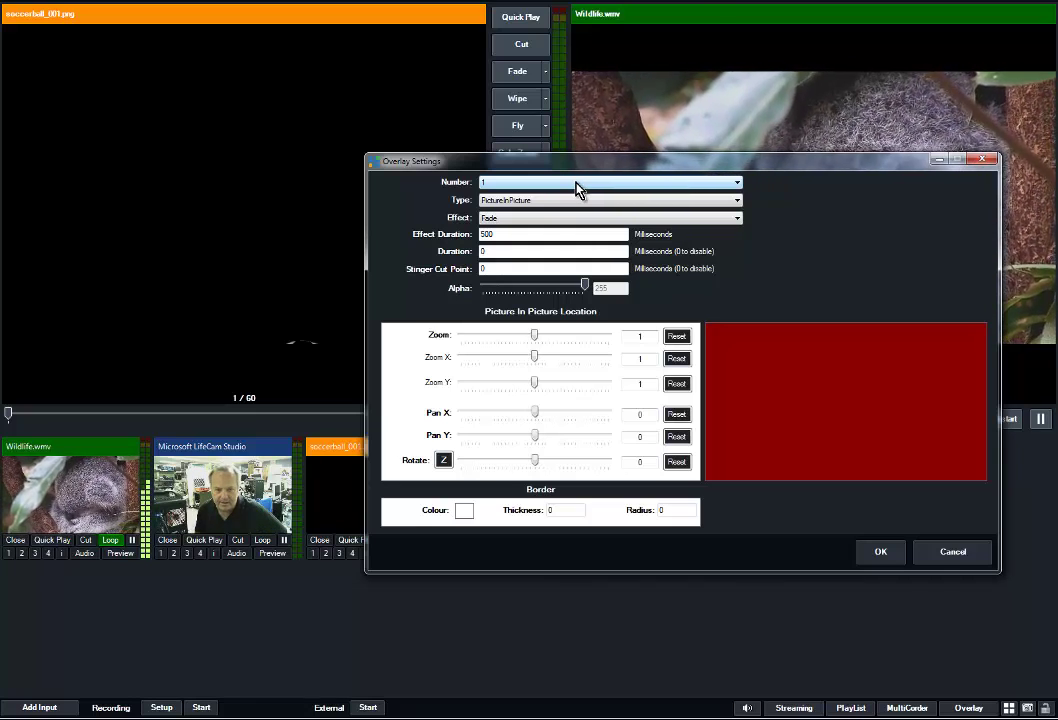
{"action": "left_click", "coordinate": [576, 185]}
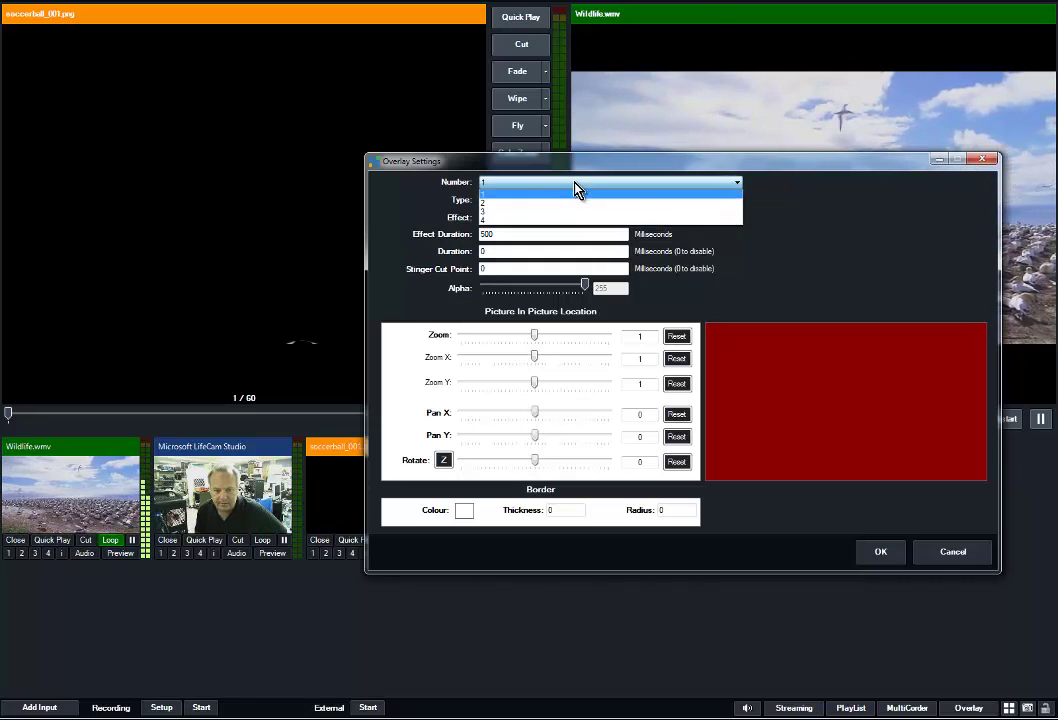
{"action": "left_click", "coordinate": [526, 220]}
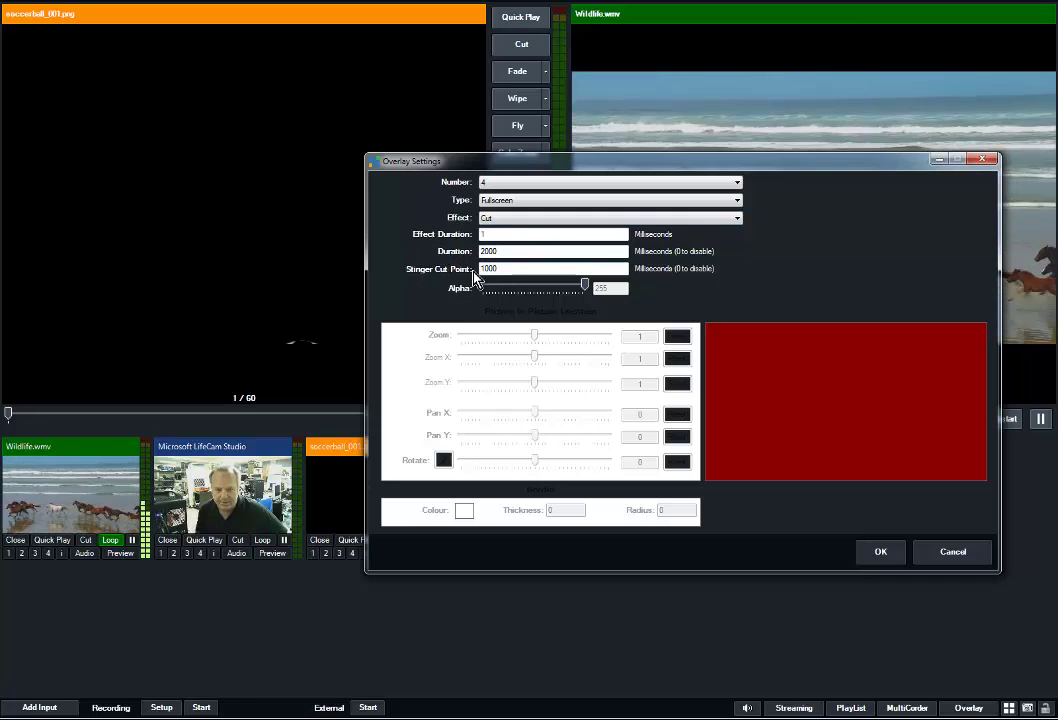
Set overlay 4's duration to 2000 milliseconds and its stinger cut point to 1000 milliseconds.
{"action": "double_click", "coordinate": [506, 251]}
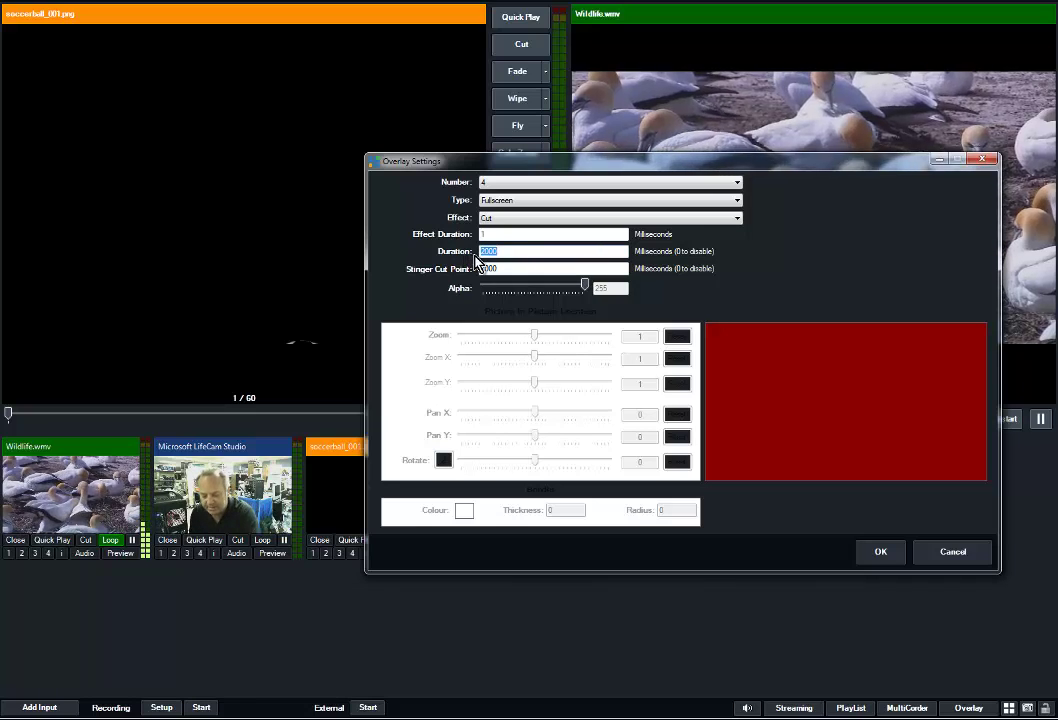
{"action": "type", "text": "20"}
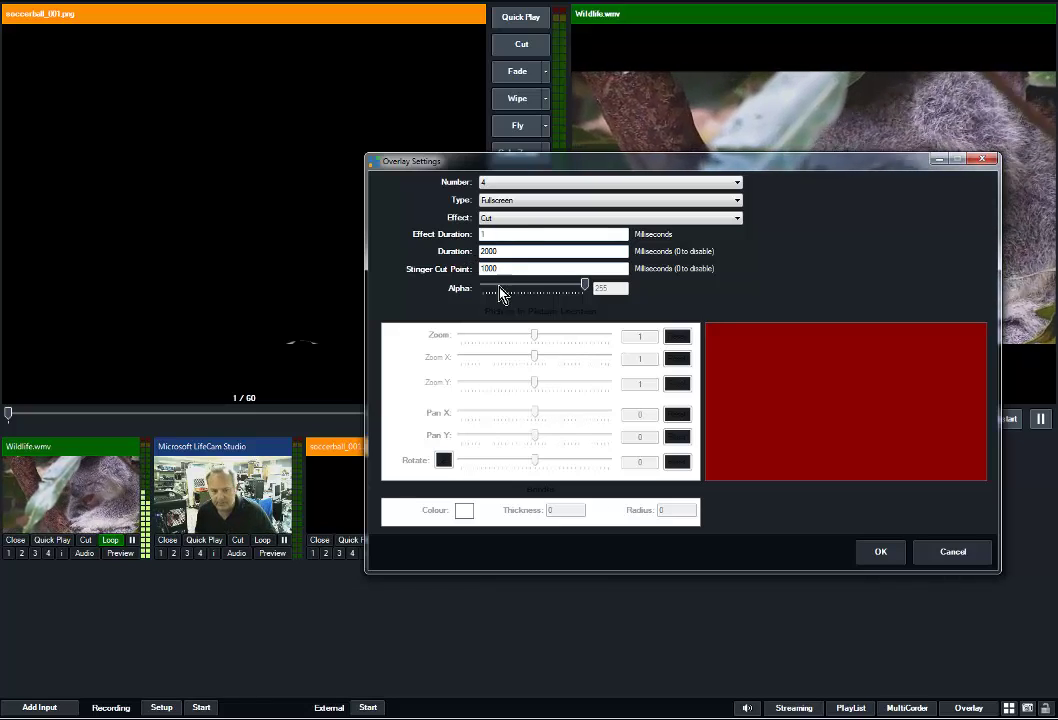
{"action": "left_click_drag", "start_coordinate": [503, 268], "coordinate": [456, 300]}
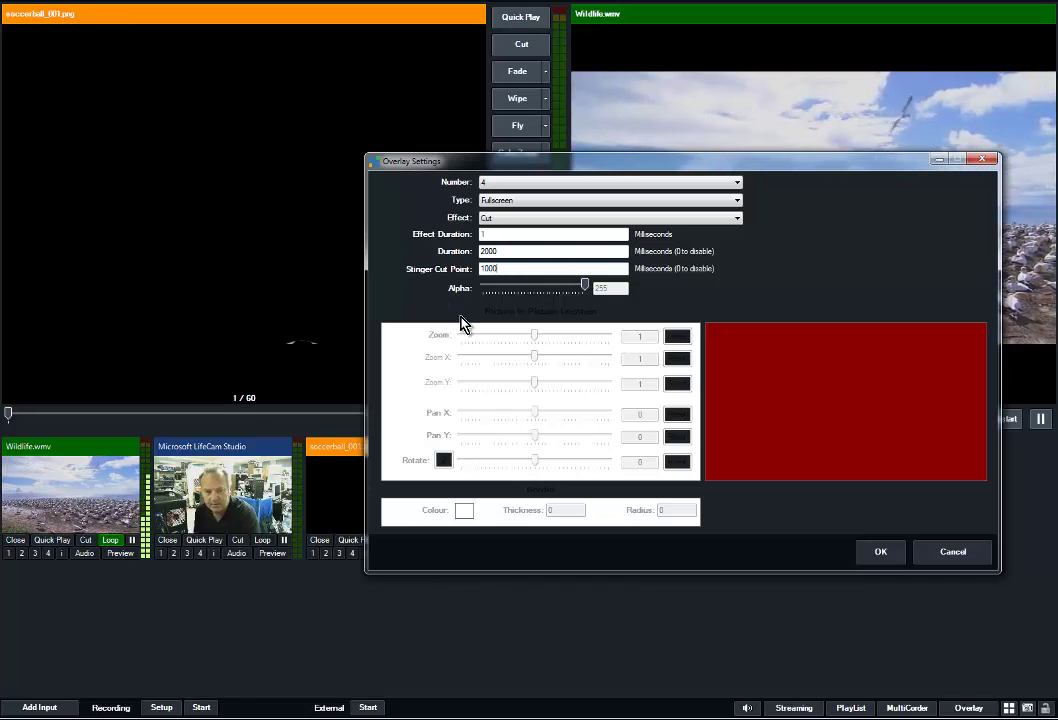
{"action": "left_click", "coordinate": [483, 234]}
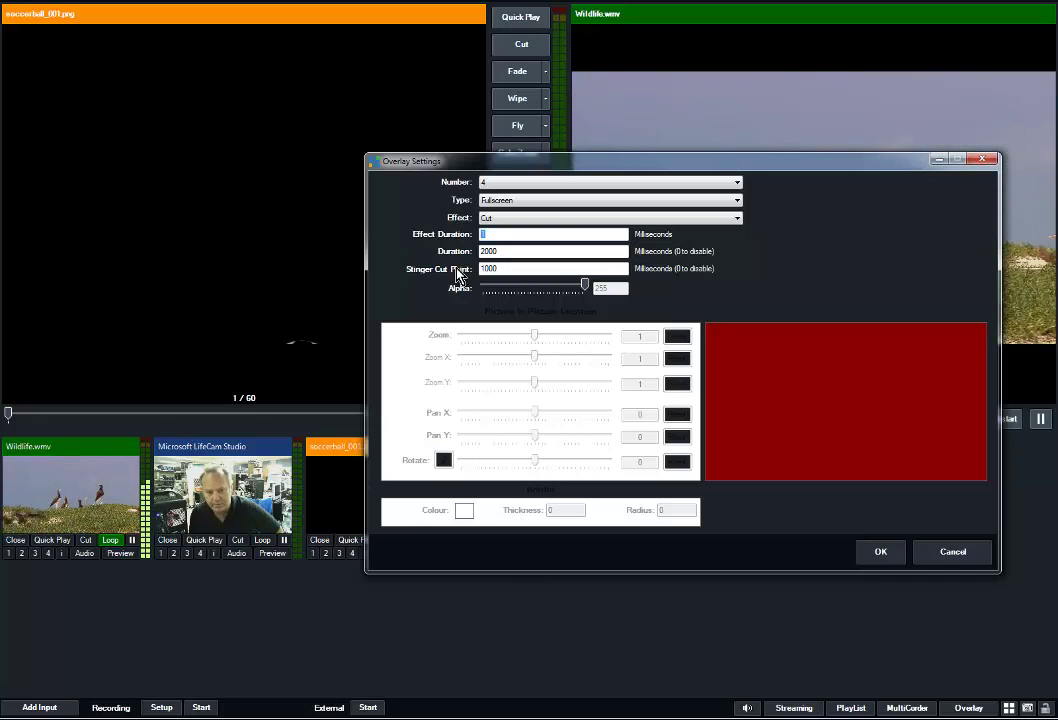
Try the Fade effect for overlay 4, set the effect back to Cut and apply the overlay settings.
{"action": "left_click", "coordinate": [509, 218]}
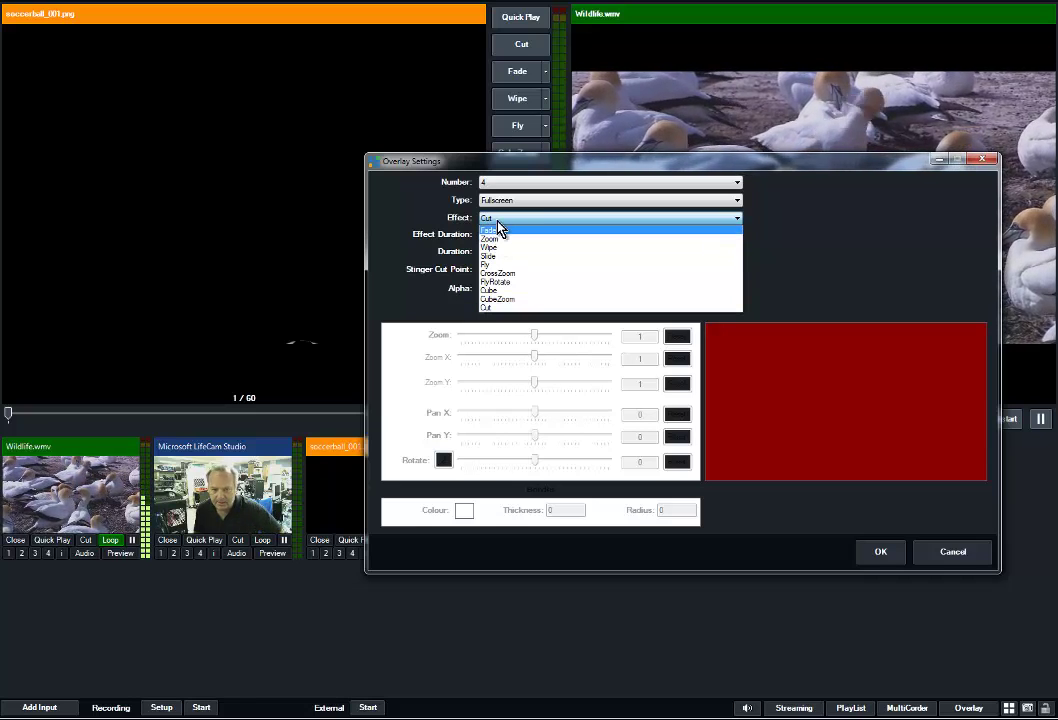
{"action": "left_click", "coordinate": [501, 232]}
{"action": "left_click", "coordinate": [506, 220]}
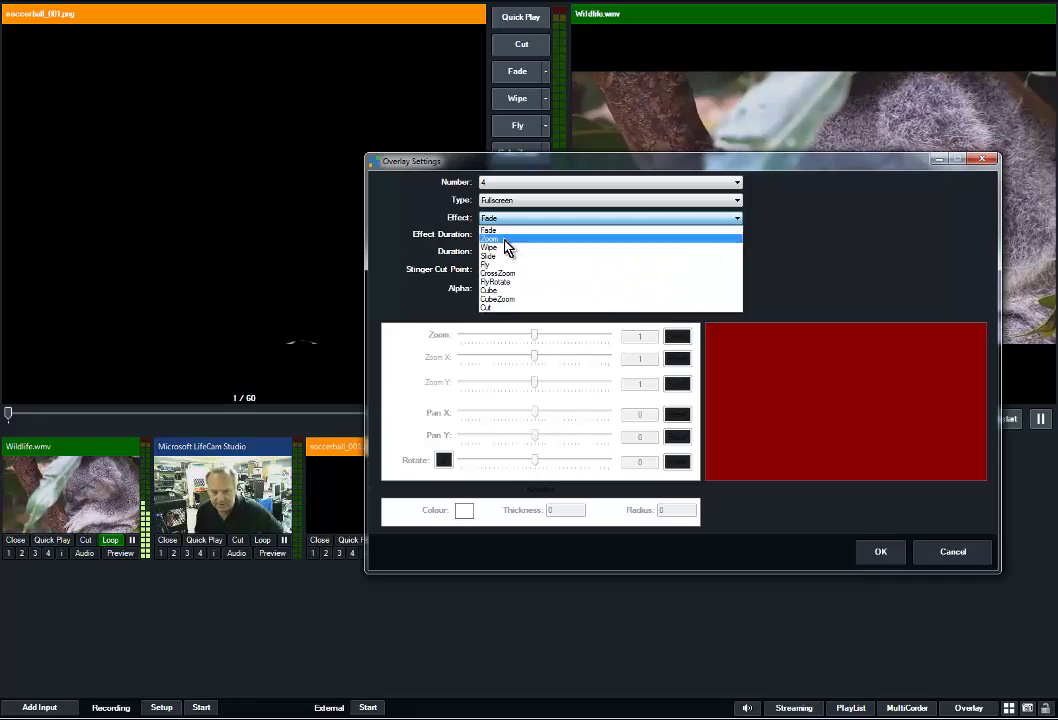
{"action": "left_click", "coordinate": [503, 307]}
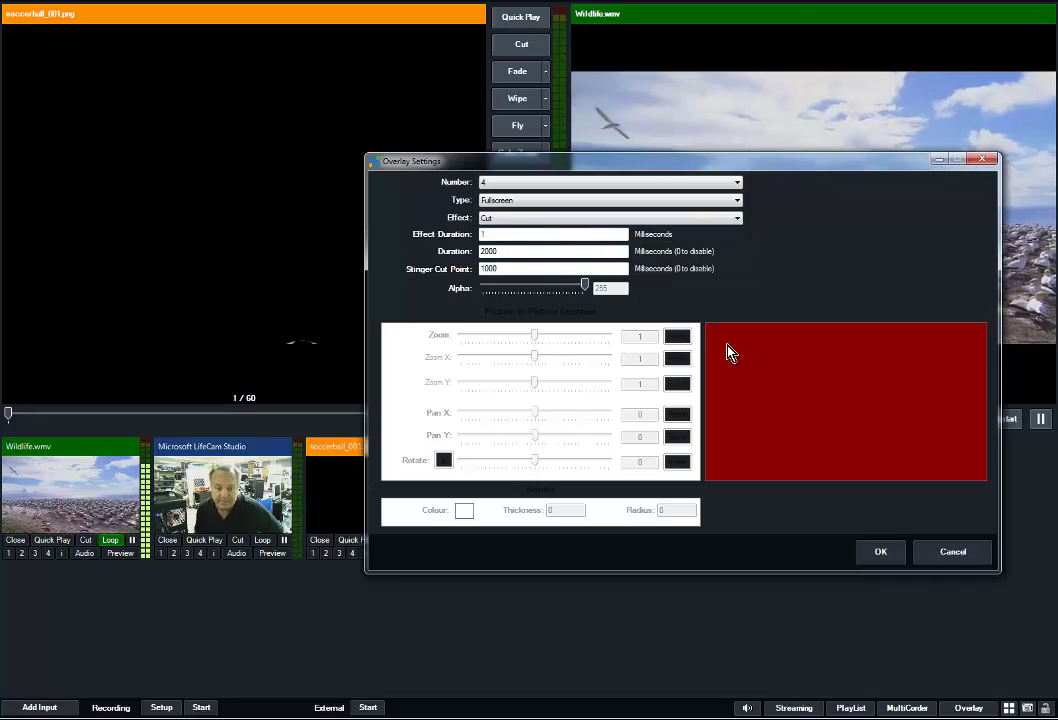
{"action": "left_click", "coordinate": [879, 556]}
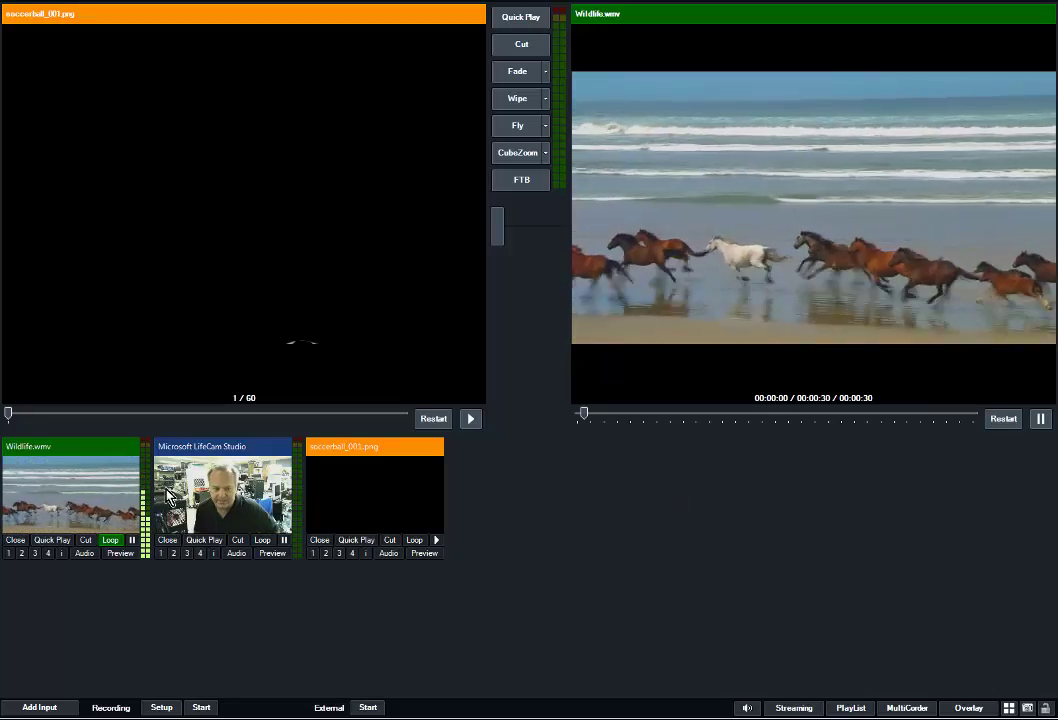
Put the Microsoft LifeCam Studio input in preview and test the overlay 4 soccer ball stinger by switching repeatedly between camera and Wildlife.wmv.
{"action": "left_click", "coordinate": [235, 500]}
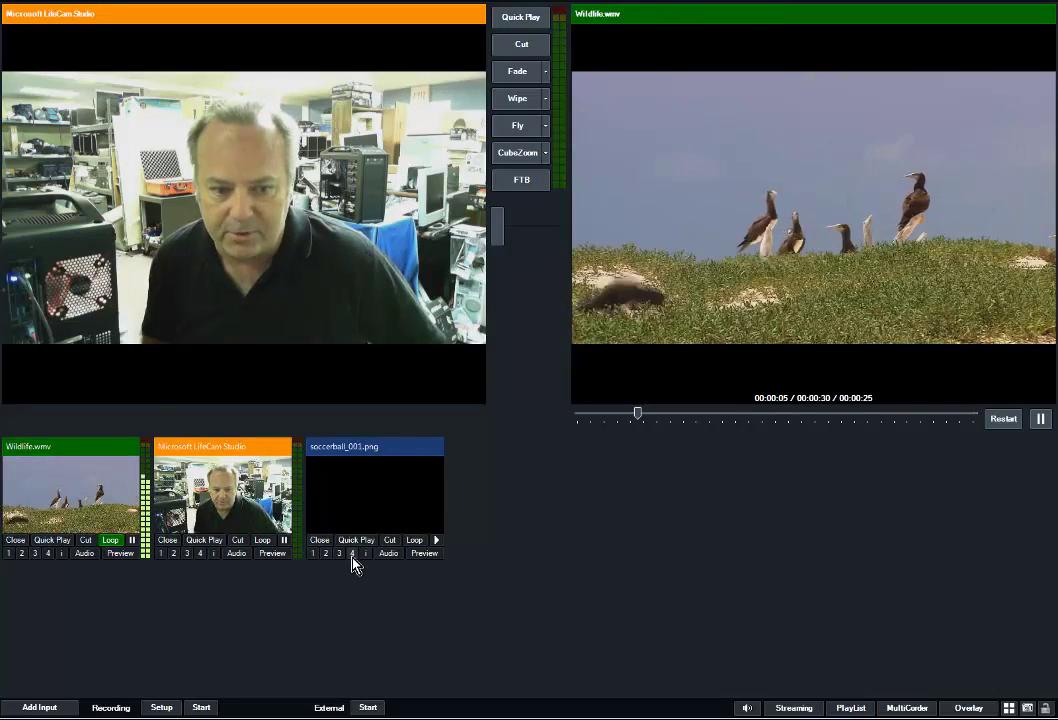
{"action": "left_click", "coordinate": [352, 553]}
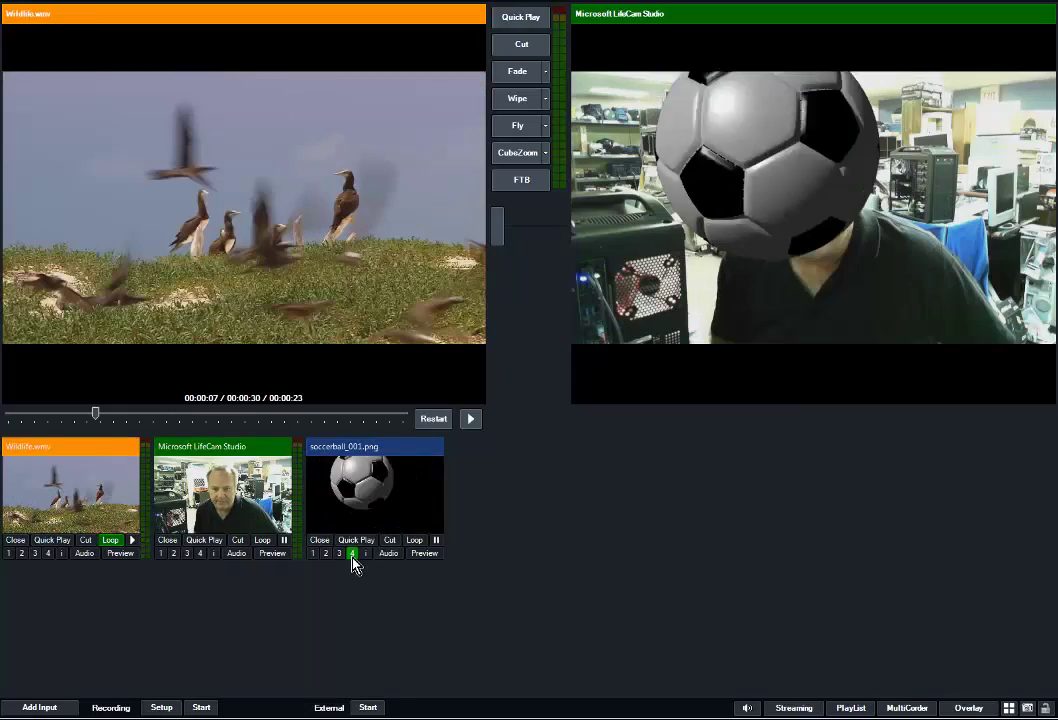
{"action": "left_click", "coordinate": [352, 553]}
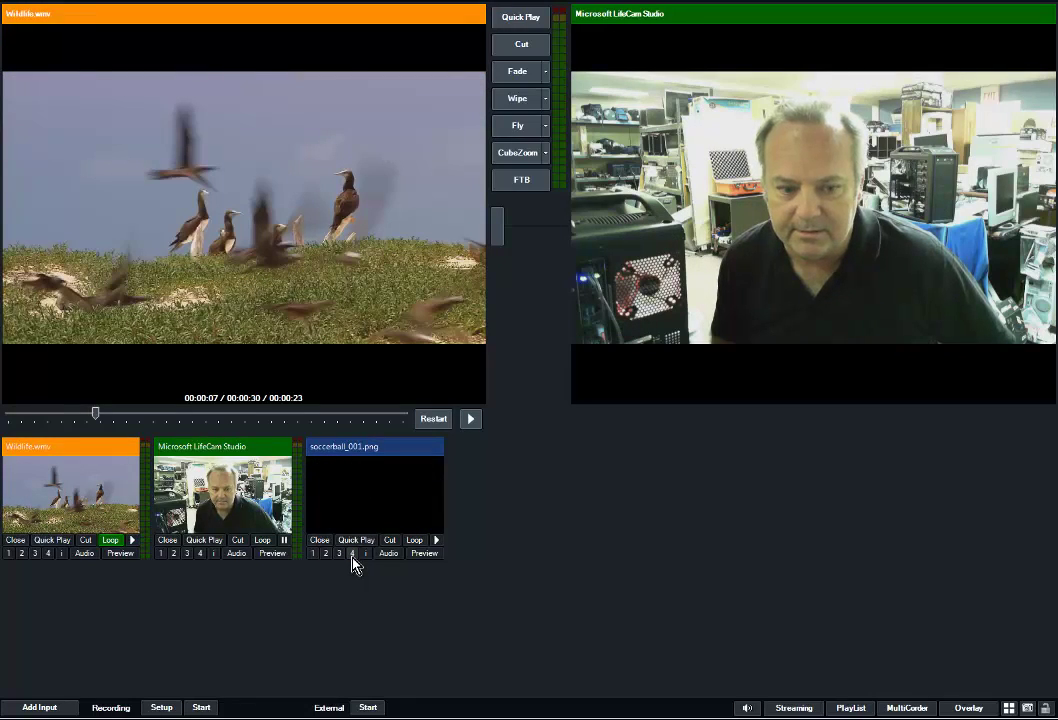
{"action": "left_click", "coordinate": [352, 553]}
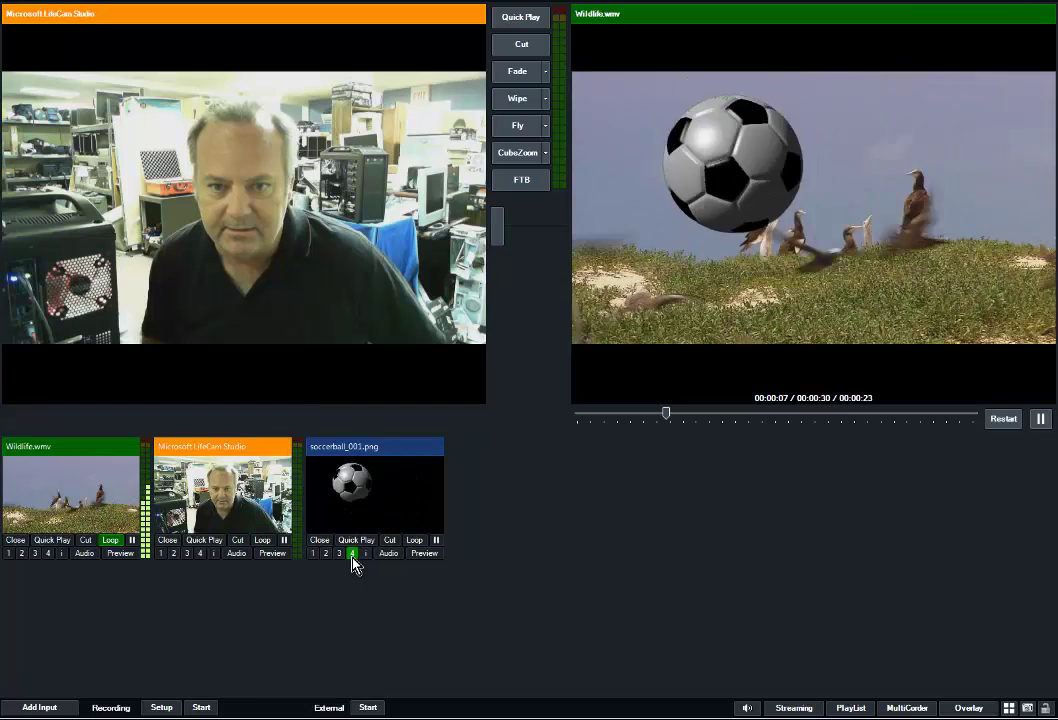
{"action": "left_click", "coordinate": [352, 553]}
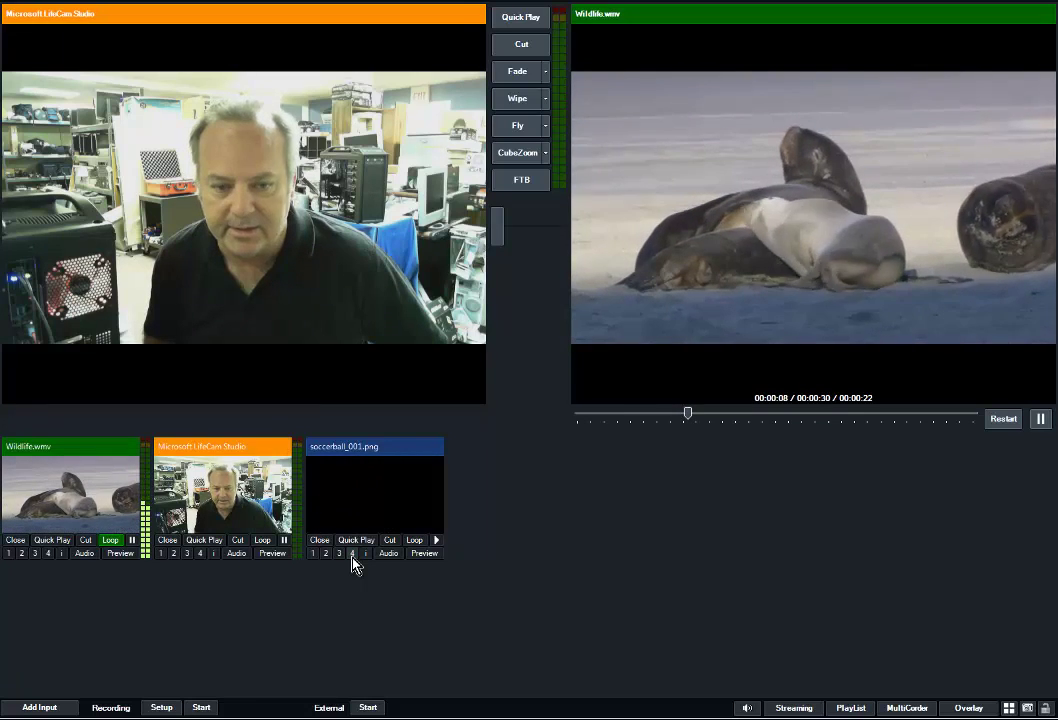